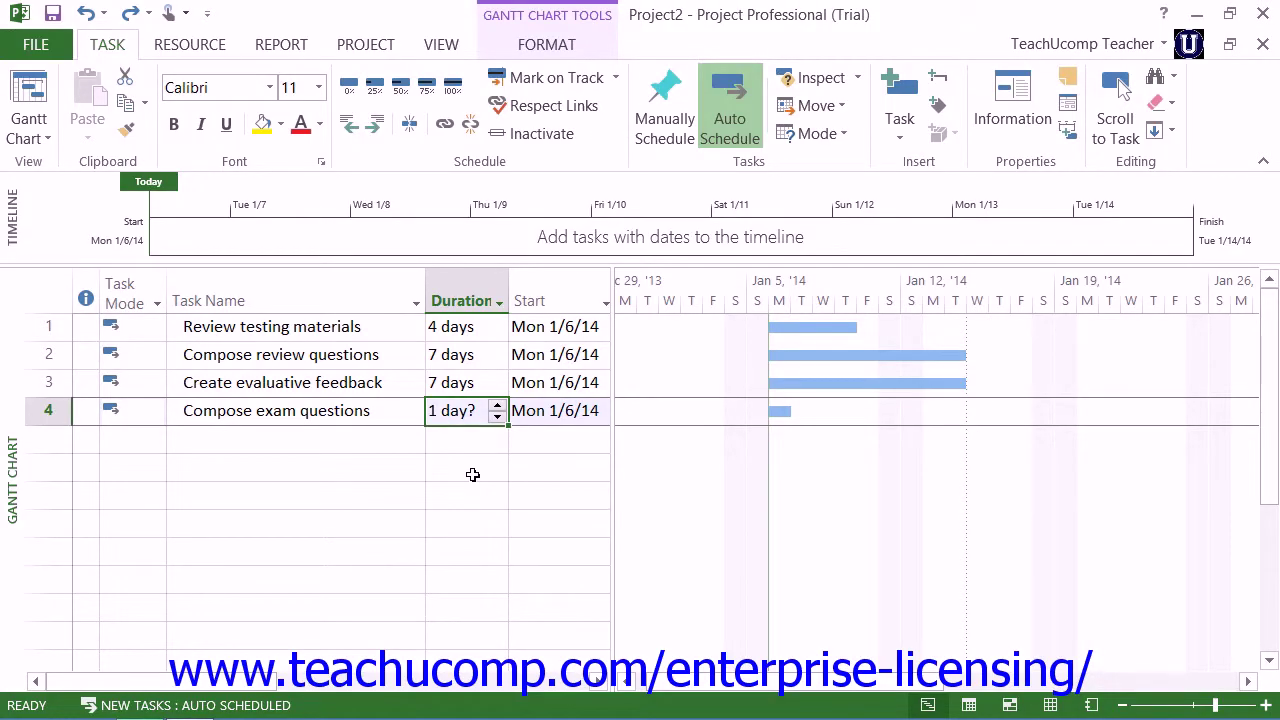
# Review Compose exam questions' 1 day? duration in its Task Information, closing without changes
pyautogui.click(458, 411)
pyautogui.click(450, 412)
pyautogui.click(1025, 106)
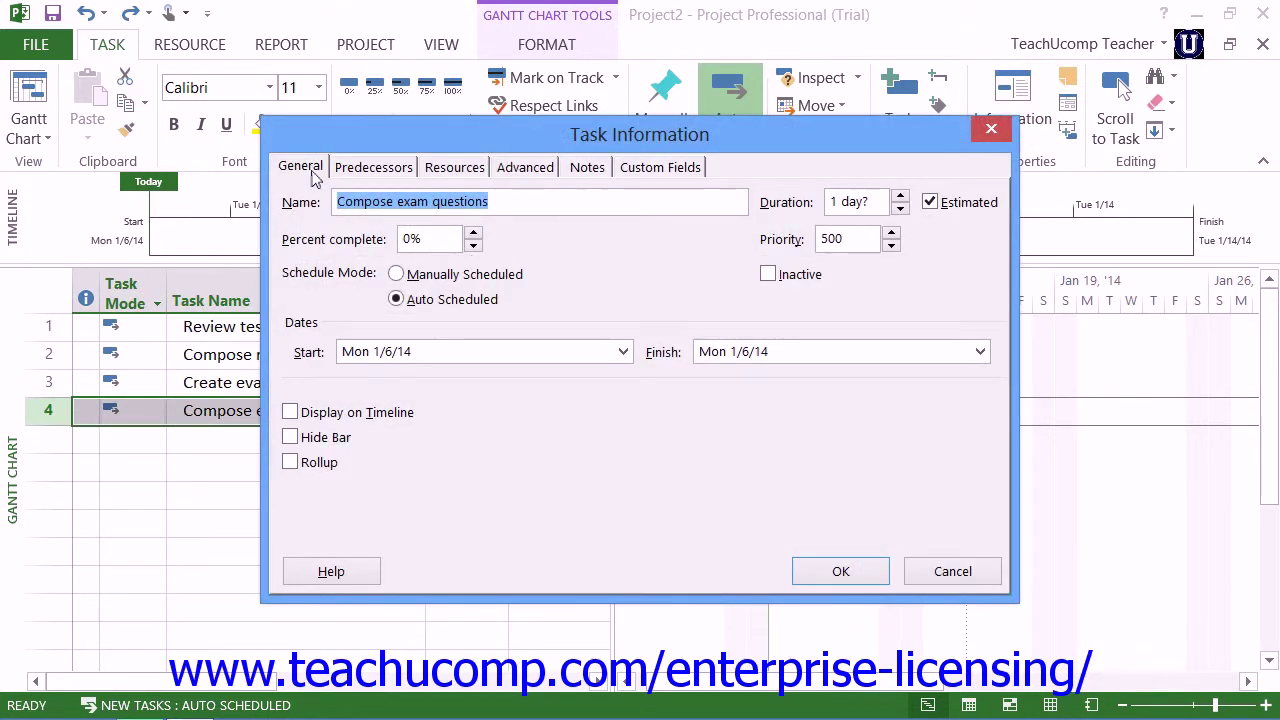
pyautogui.click(310, 170)
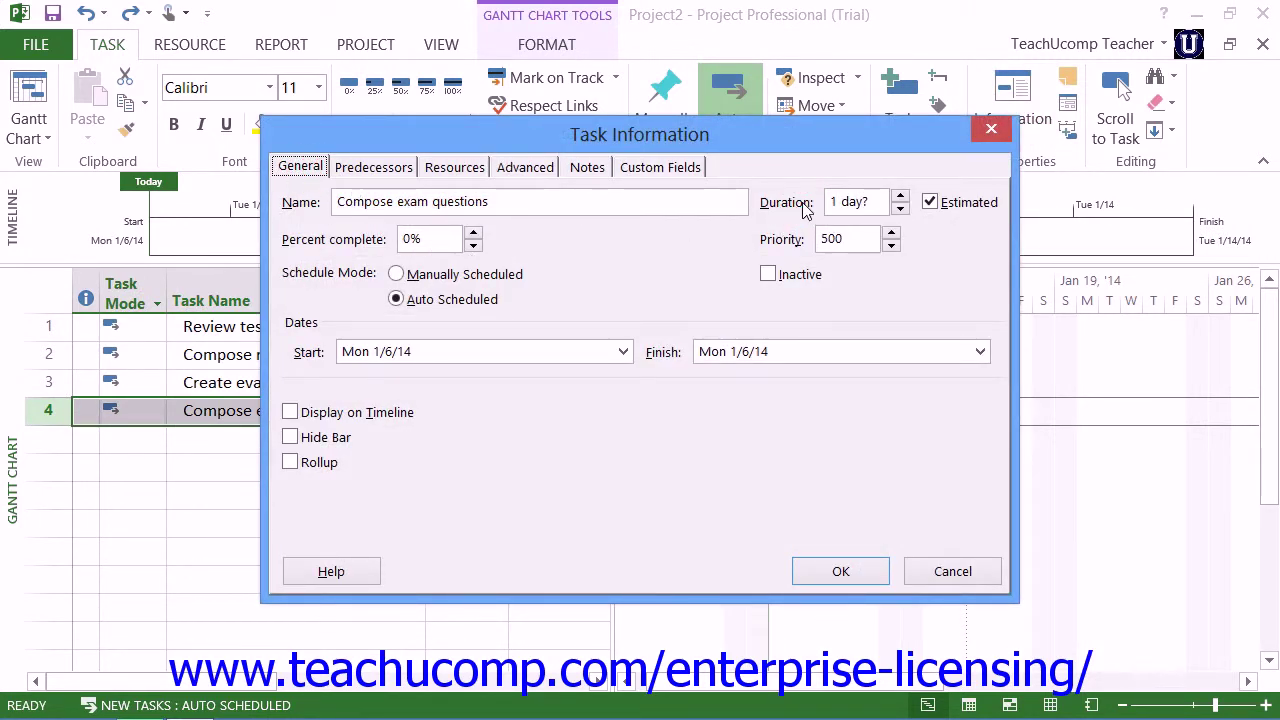
pyautogui.click(829, 575)
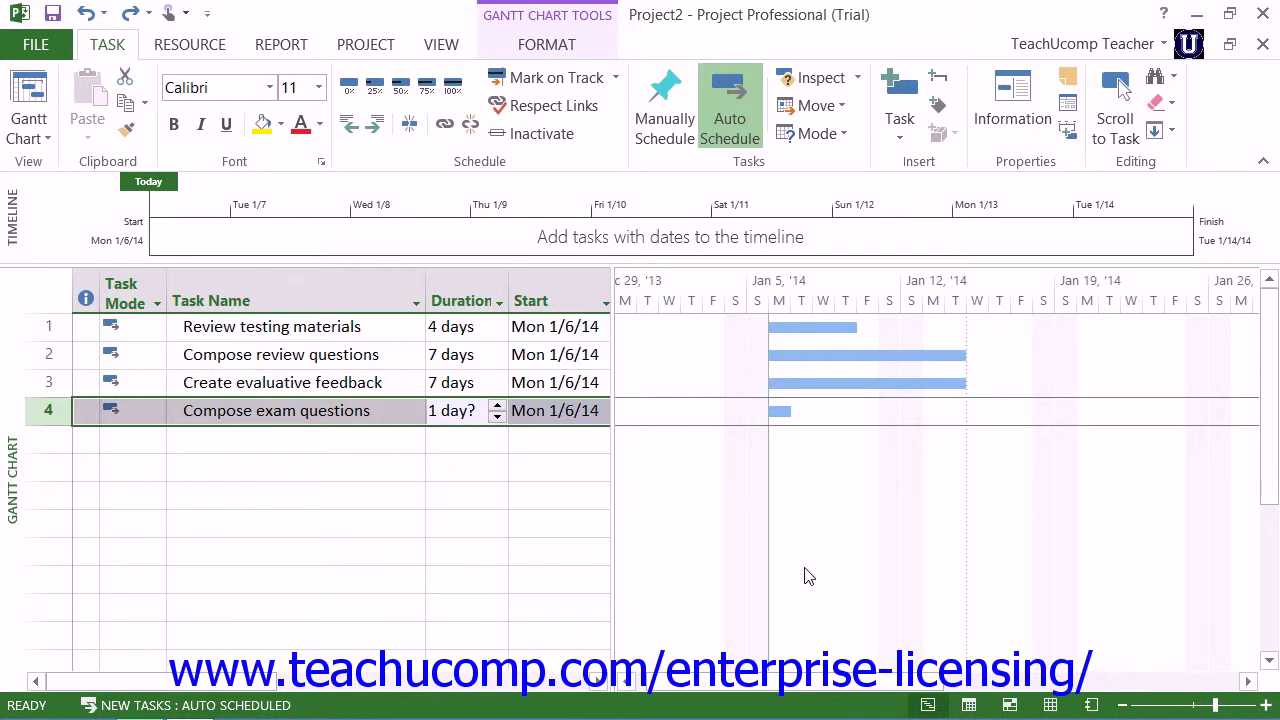
# Look over the overall Project Information, then close it unchanged
pyautogui.click(366, 45)
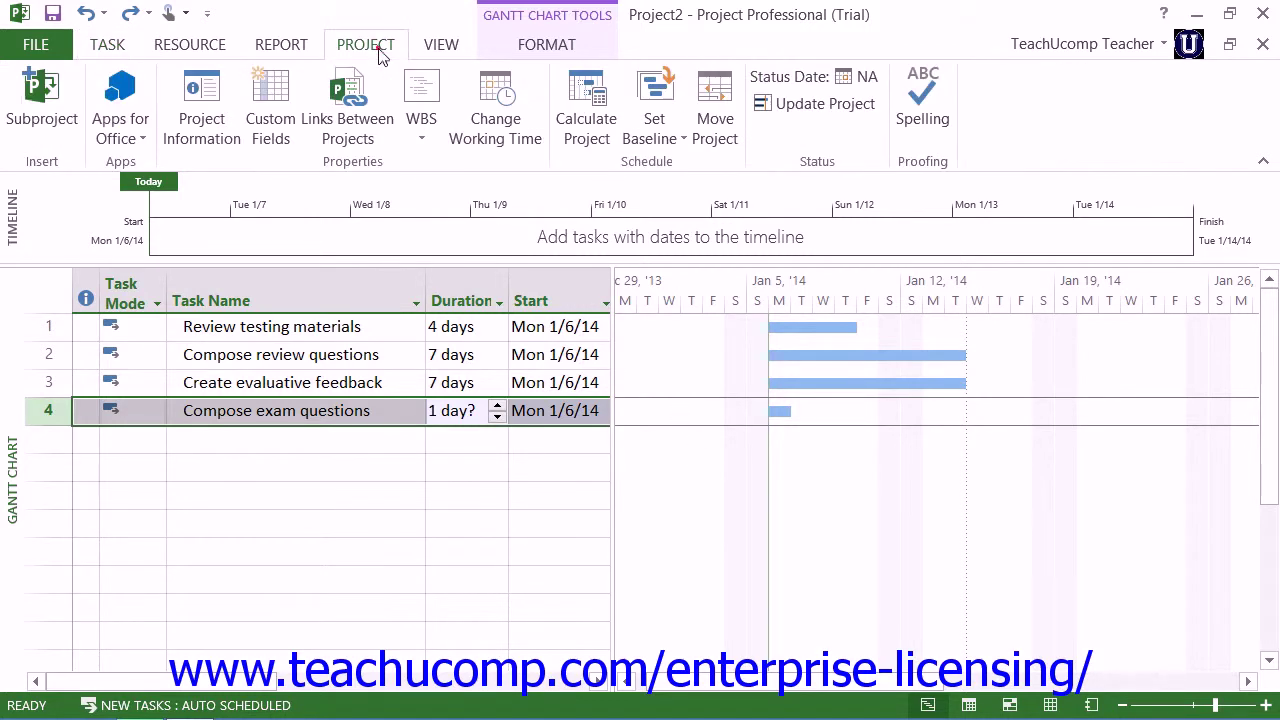
pyautogui.click(225, 105)
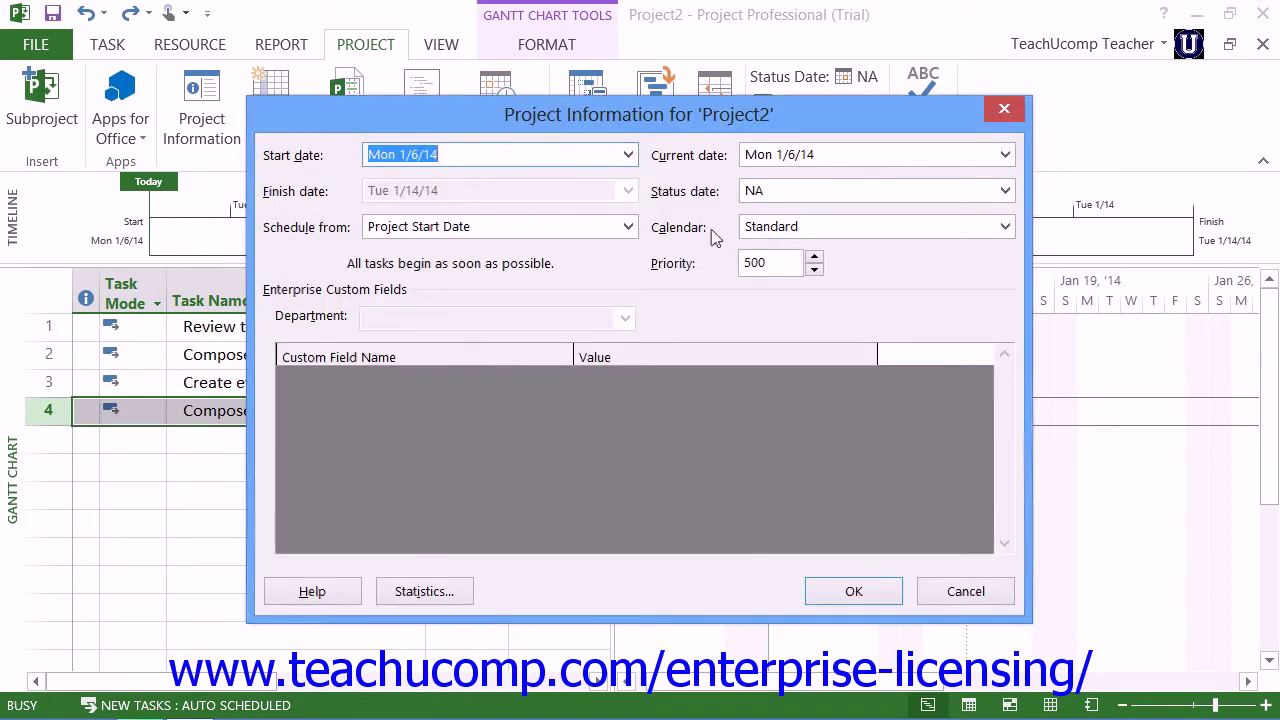
pyautogui.click(713, 233)
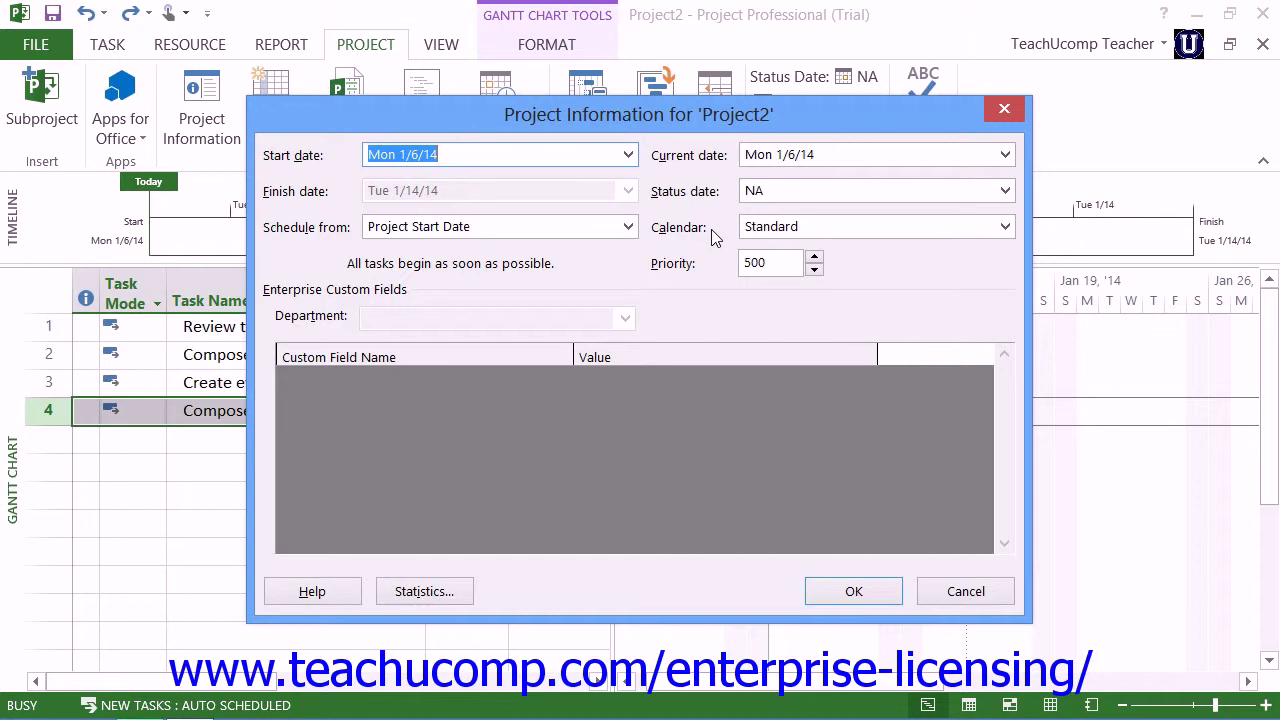
pyautogui.click(845, 588)
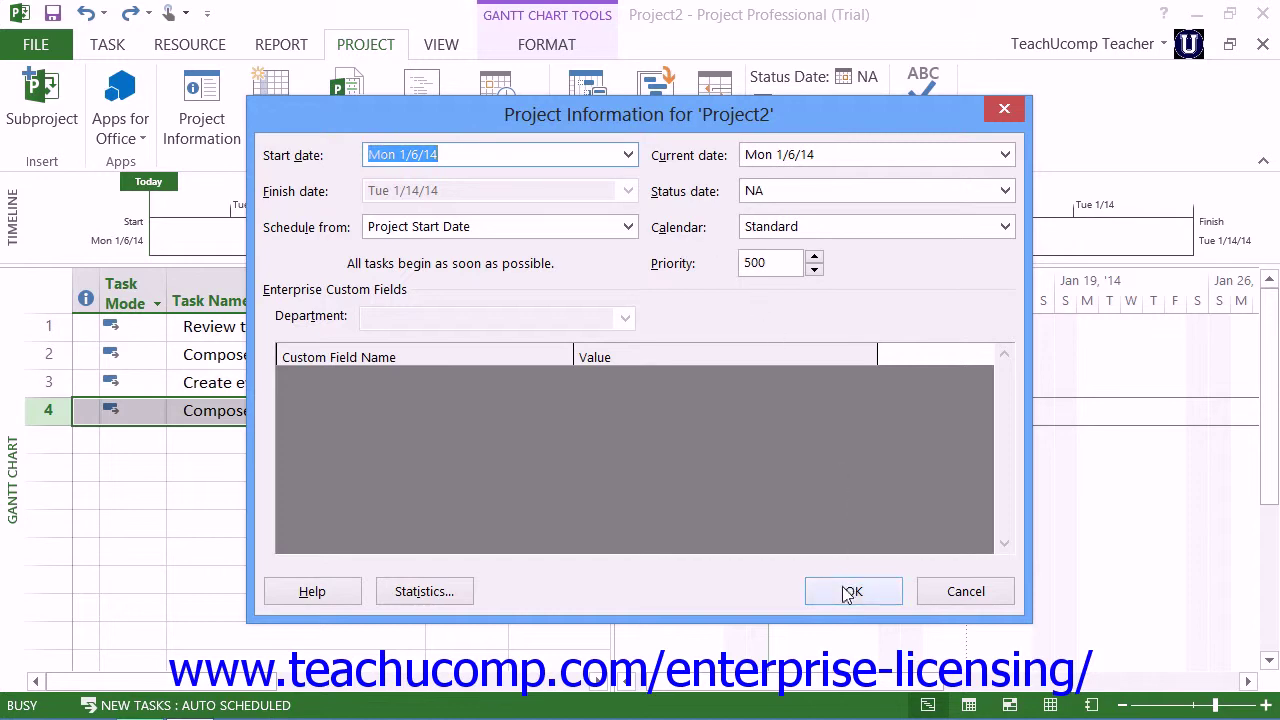
pyautogui.click(100, 45)
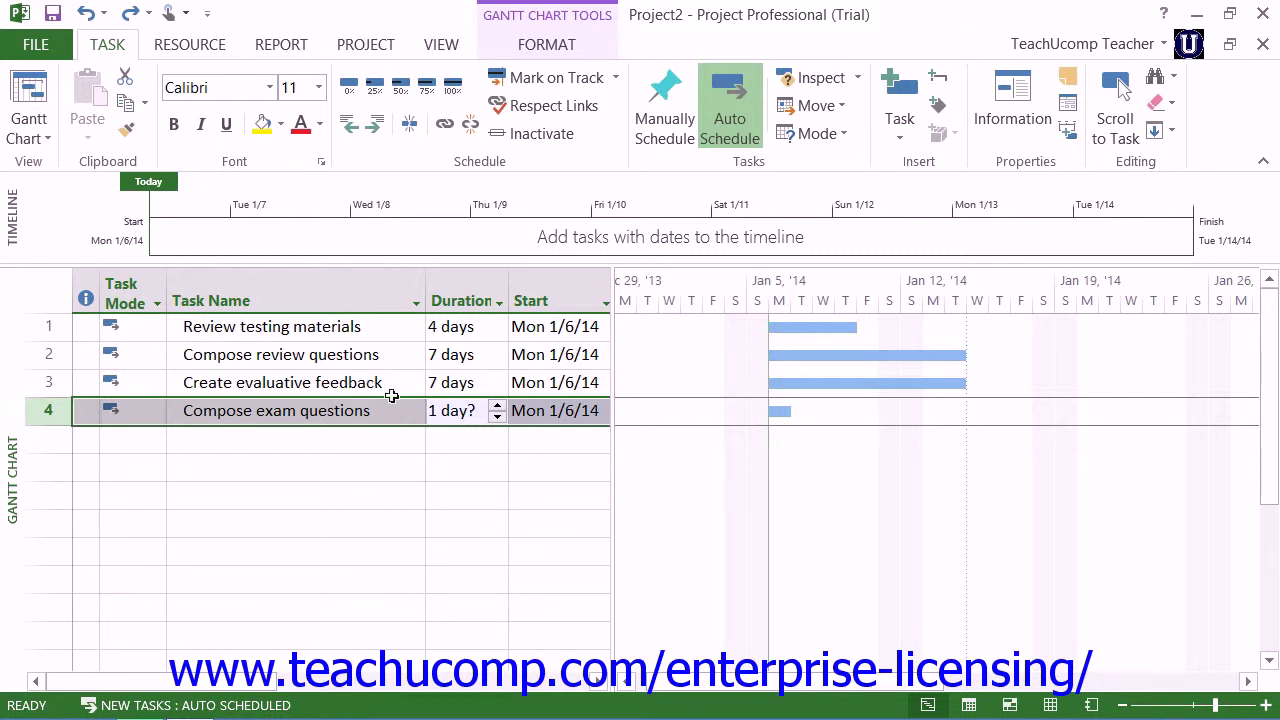
# Set Compose exam questions' duration to a firm 5 days (5d)
pyautogui.click(449, 414)
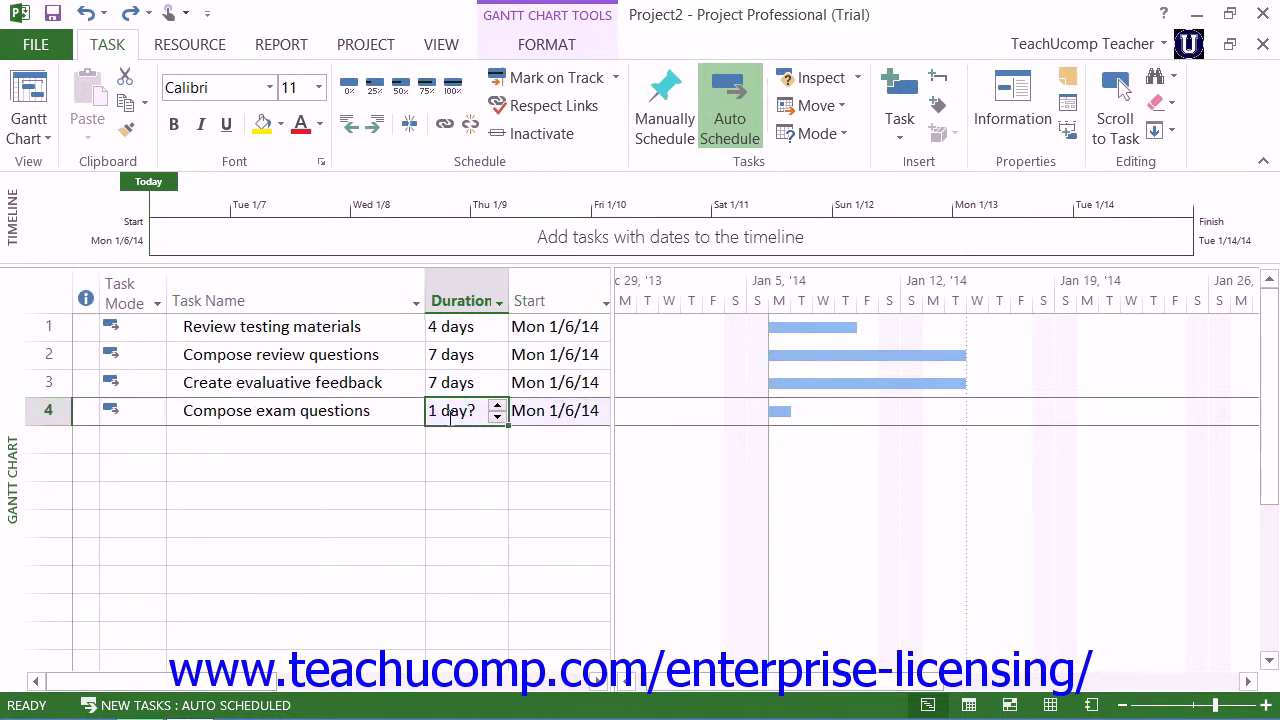
pyautogui.write('5')
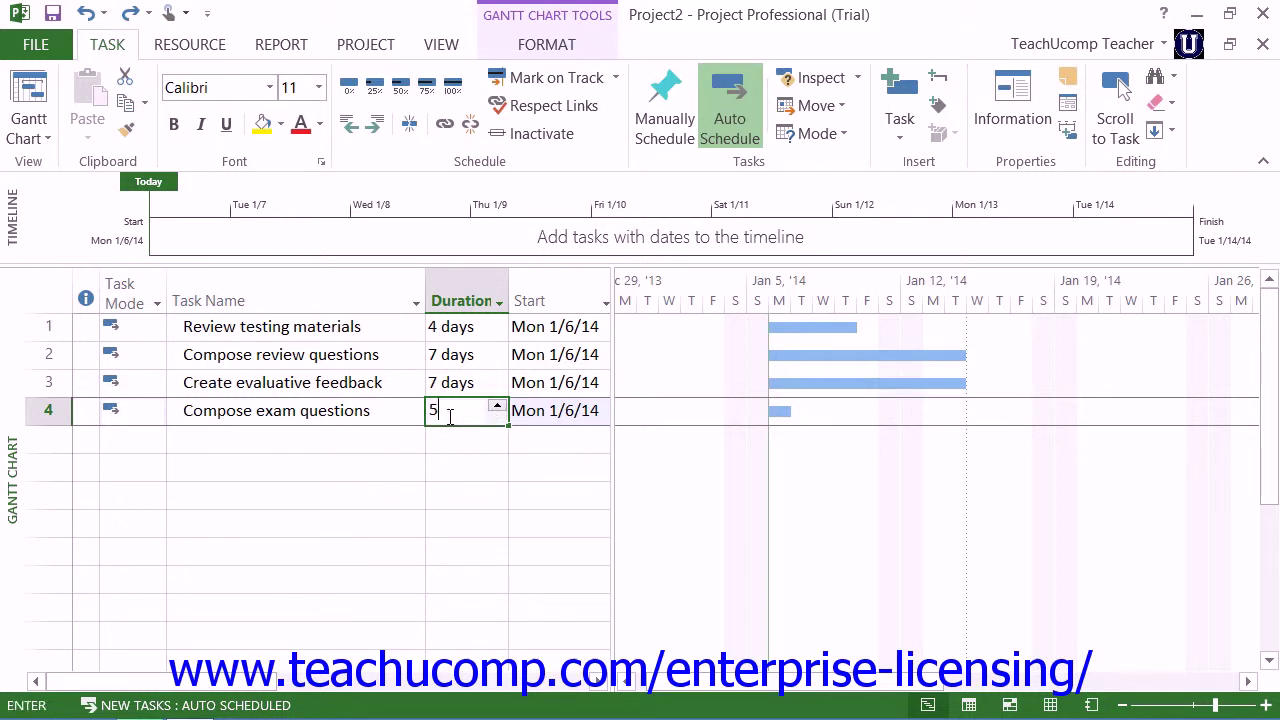
pyautogui.write('d')
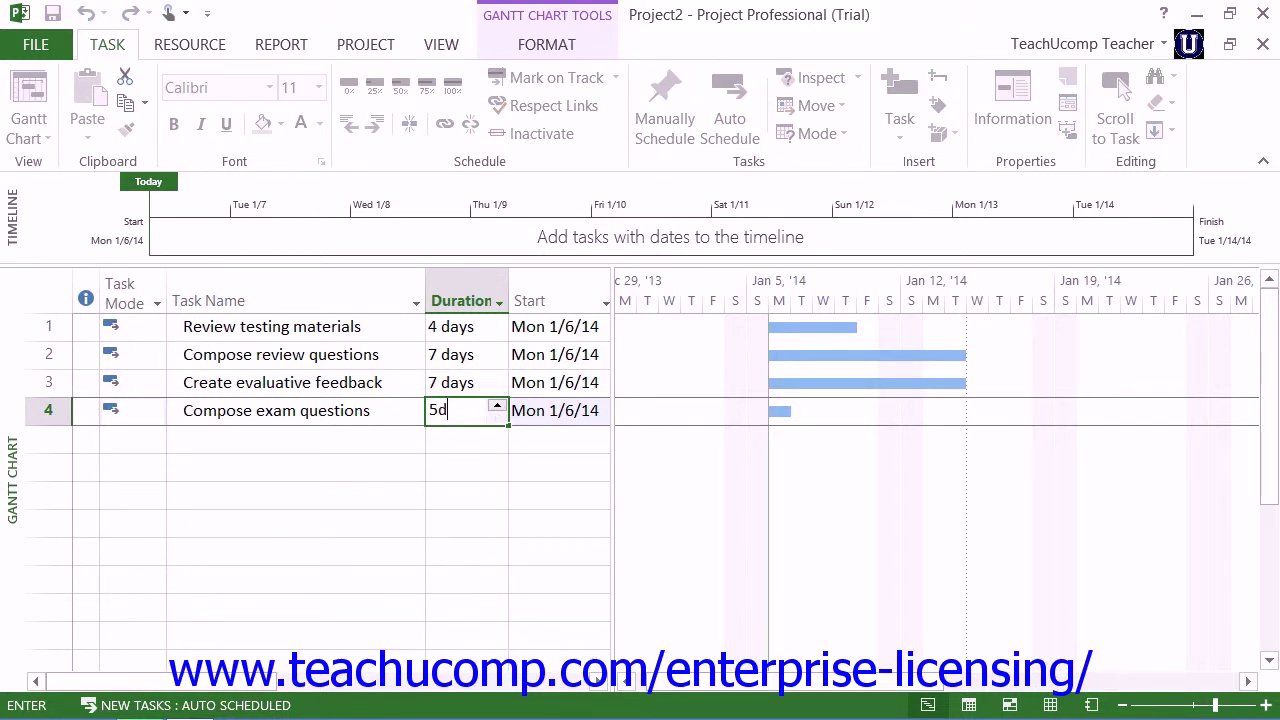
pyautogui.press('Return')
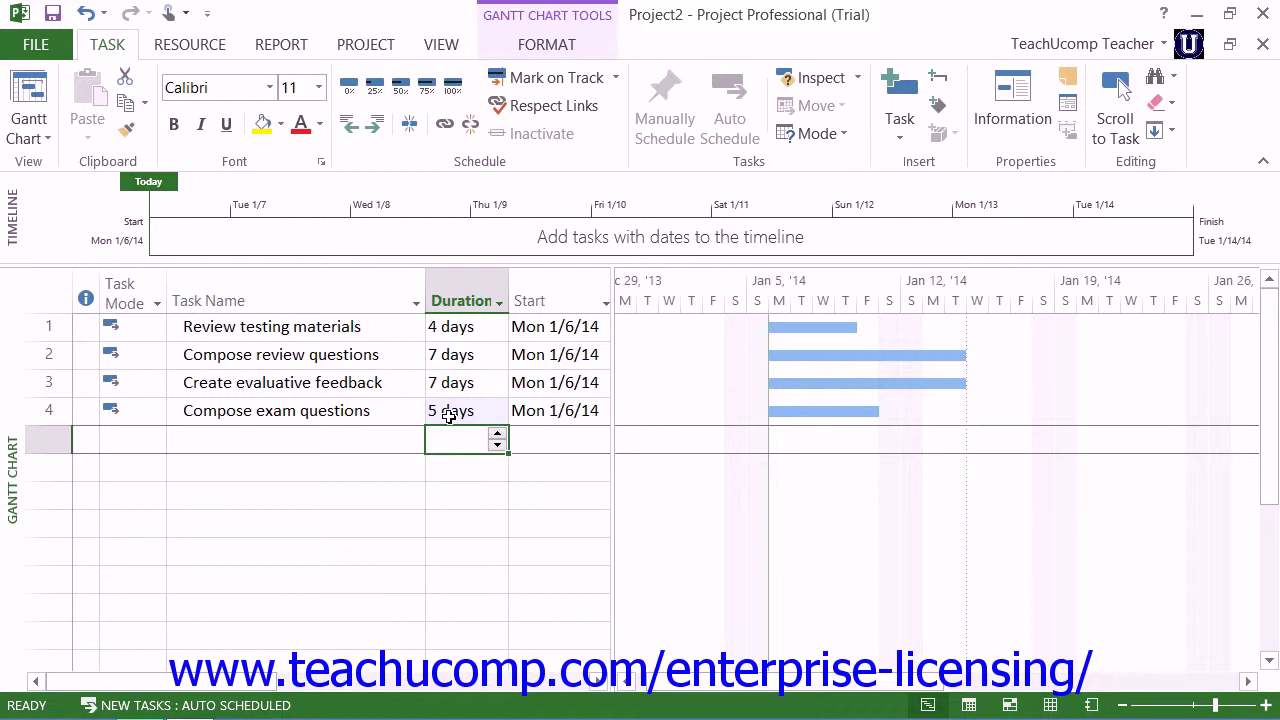
# Change Compose exam questions' duration from 5 days to 2 elapsed hours (2eh)
pyautogui.click(449, 415)
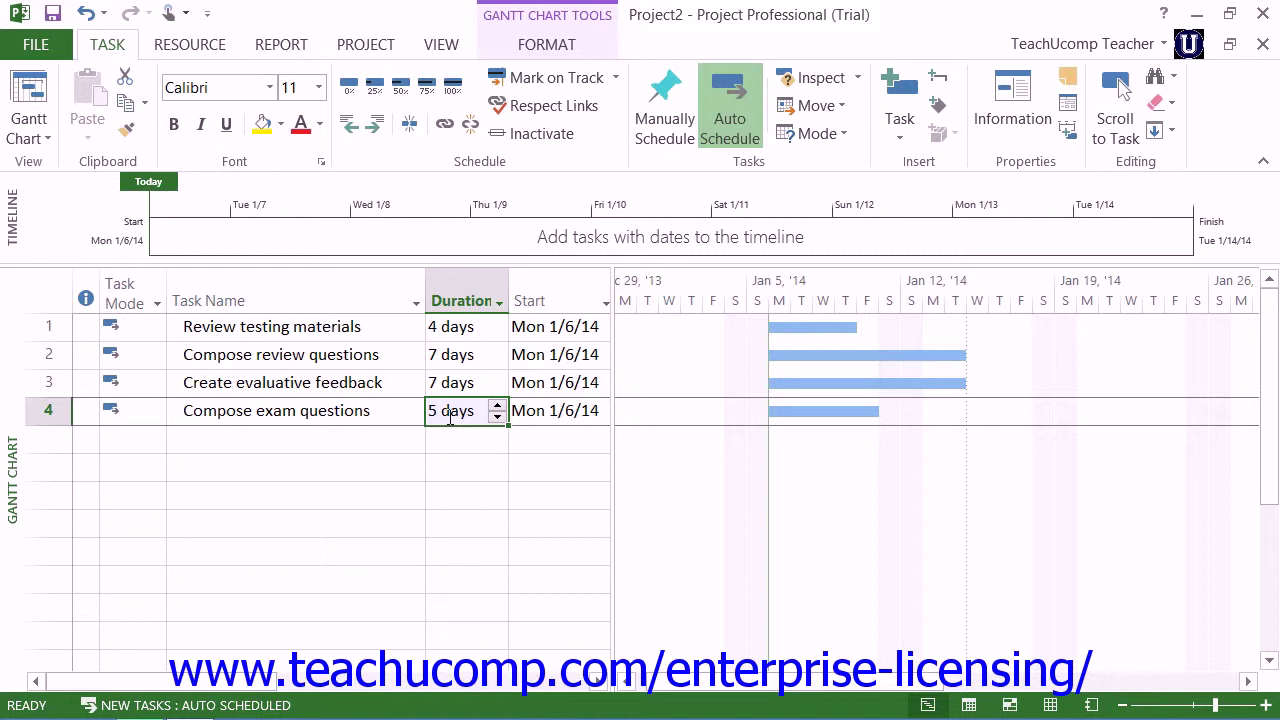
pyautogui.write('2eh')
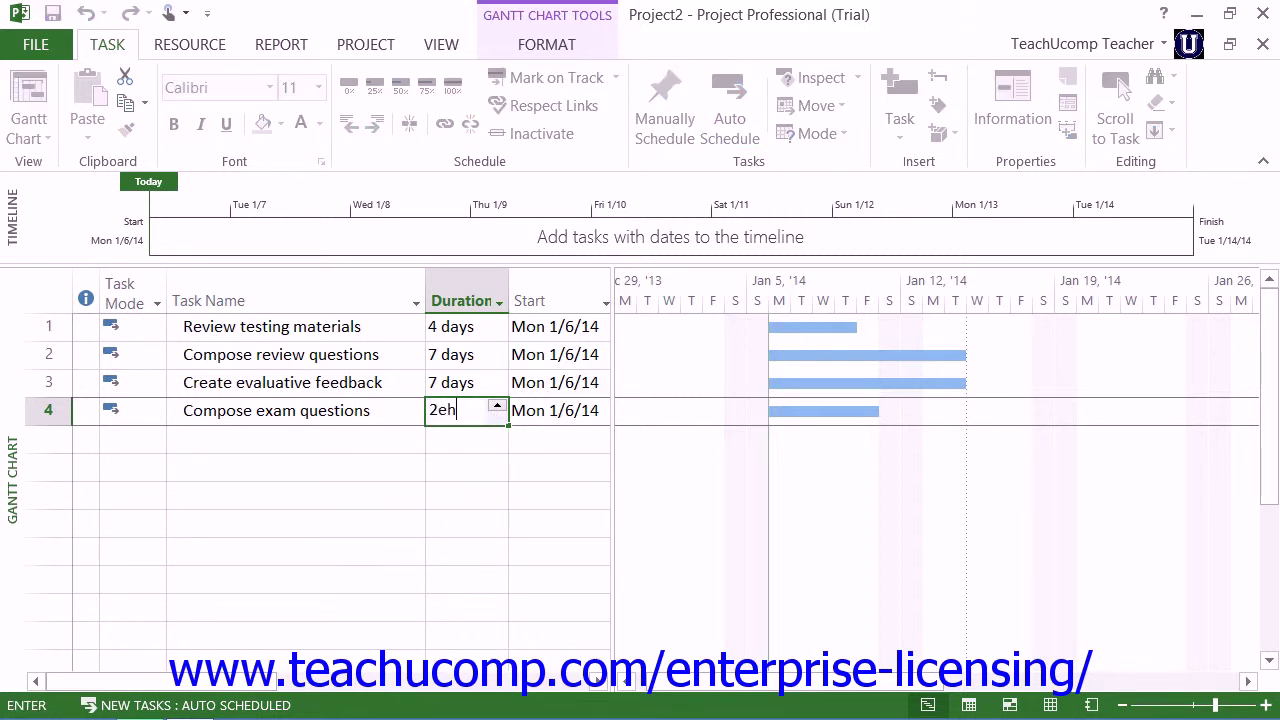
pyautogui.press('Return')
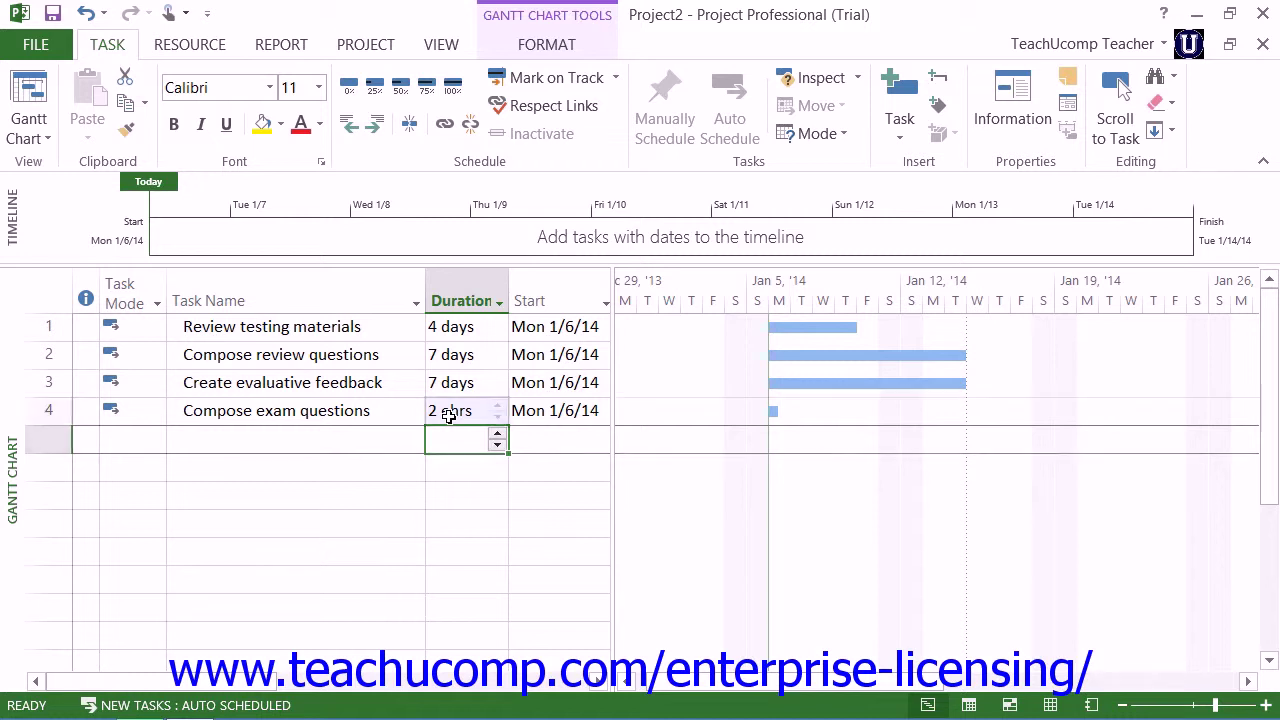
pyautogui.click(450, 413)
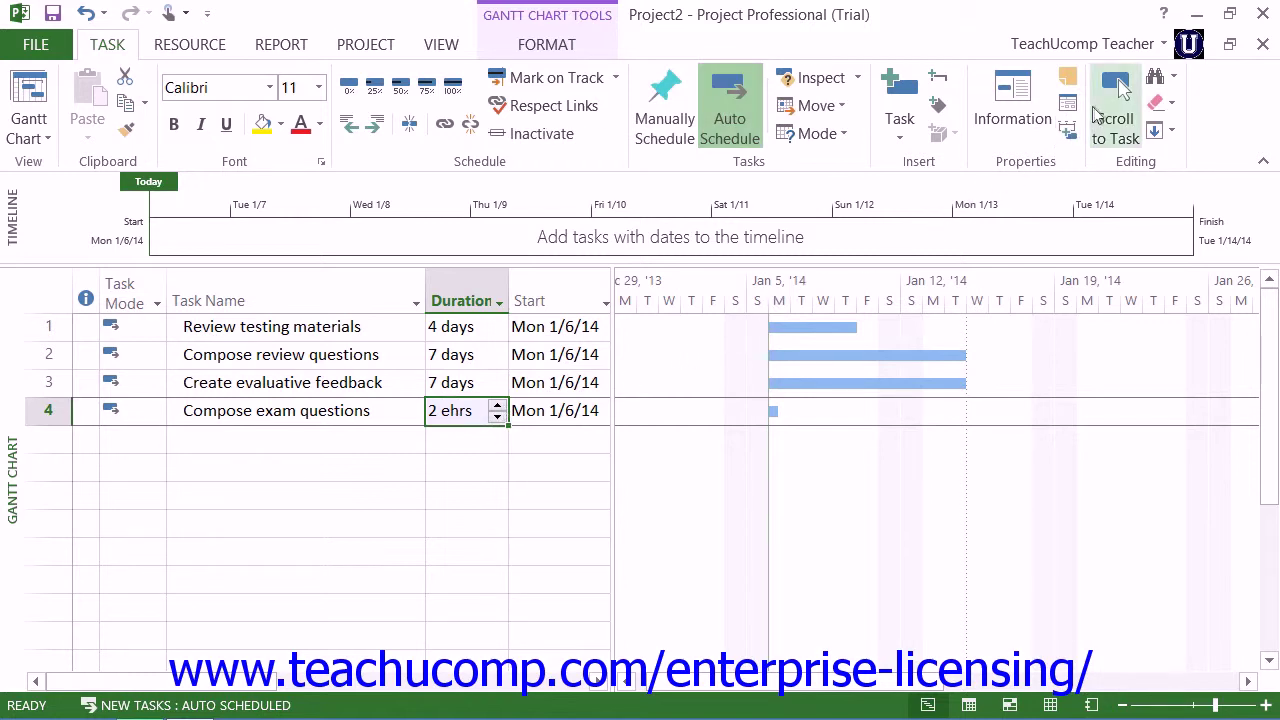
# In Compose exam questions' Task Information, tick Estimated and replace the duration with 7d
pyautogui.click(1030, 95)
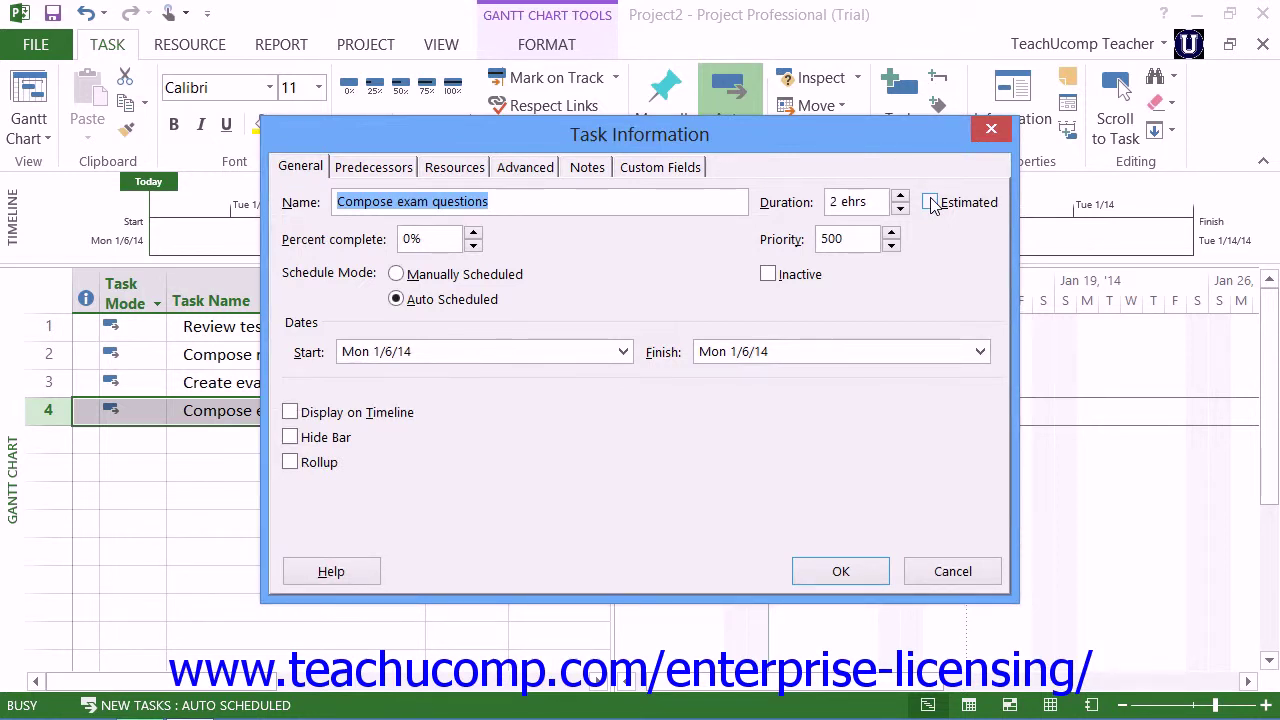
pyautogui.click(930, 203)
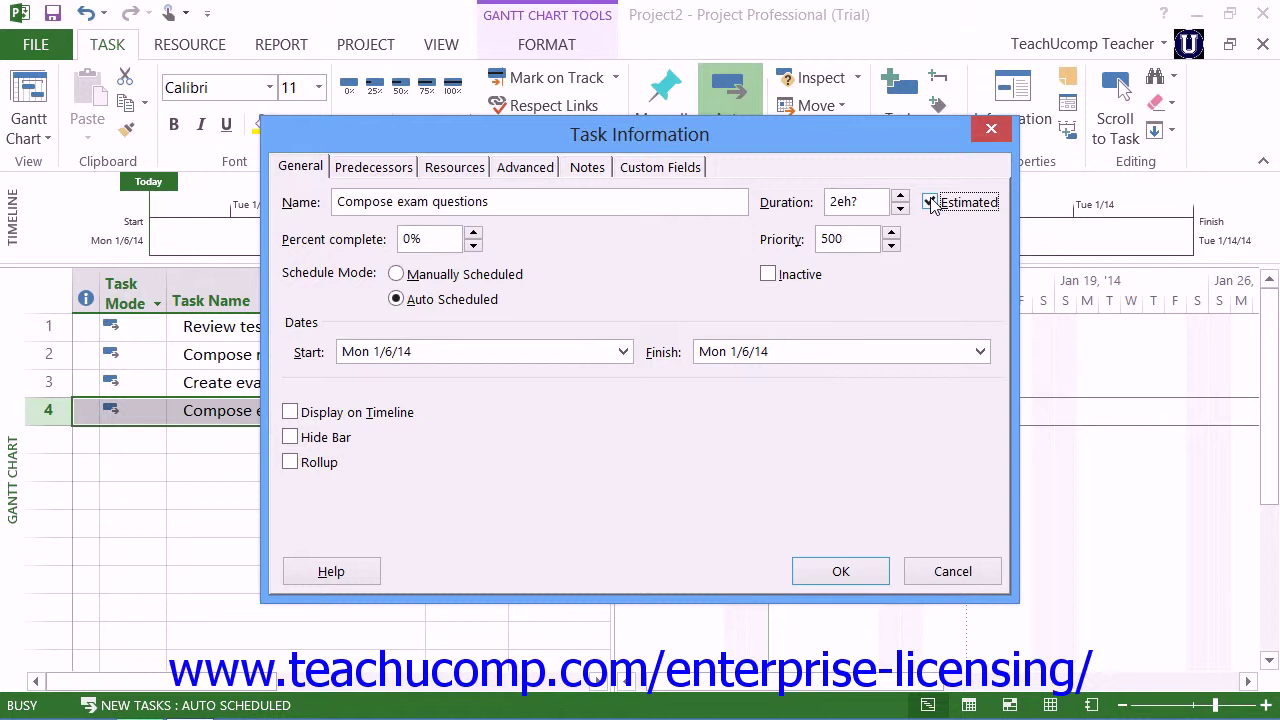
pyautogui.click(862, 200)
pyautogui.write('h')
pyautogui.press('BackSpace')
pyautogui.press('BackSpace')
pyautogui.press('BackSpace')
pyautogui.write('7')
pyautogui.write('d')
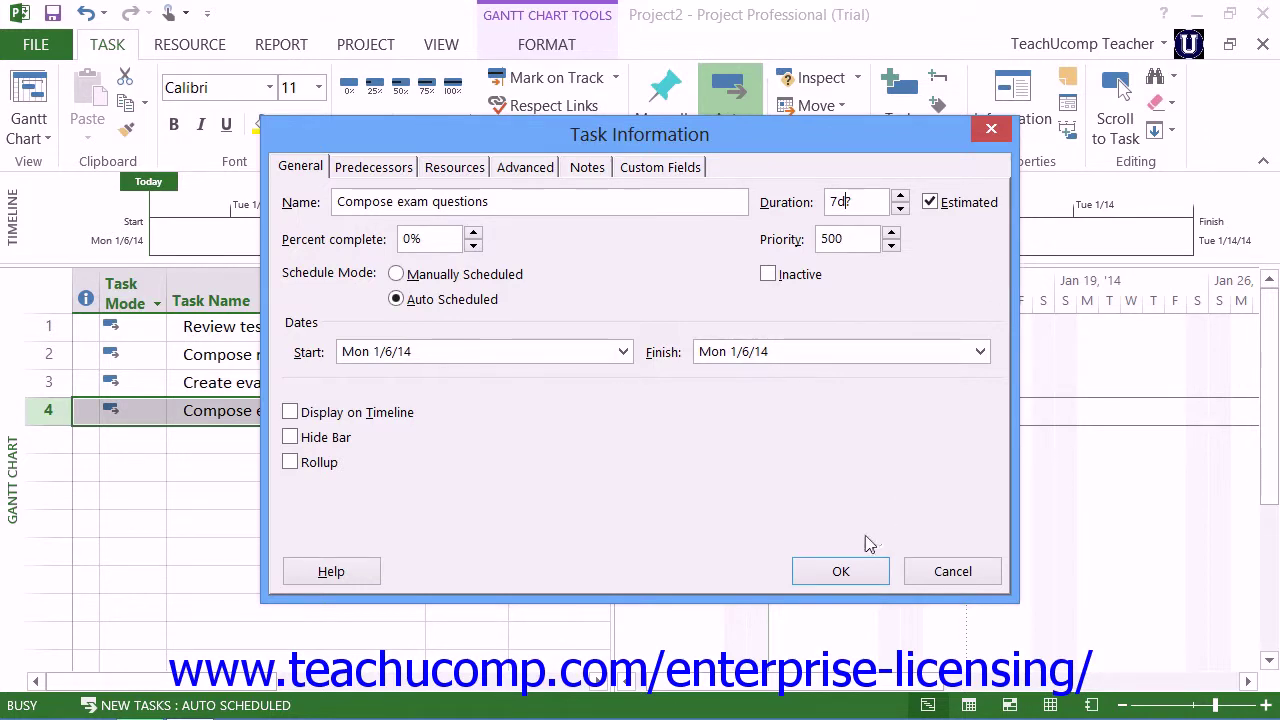
# Apply the Task Information change and check that task 4 reads 7 days?
pyautogui.click(843, 580)
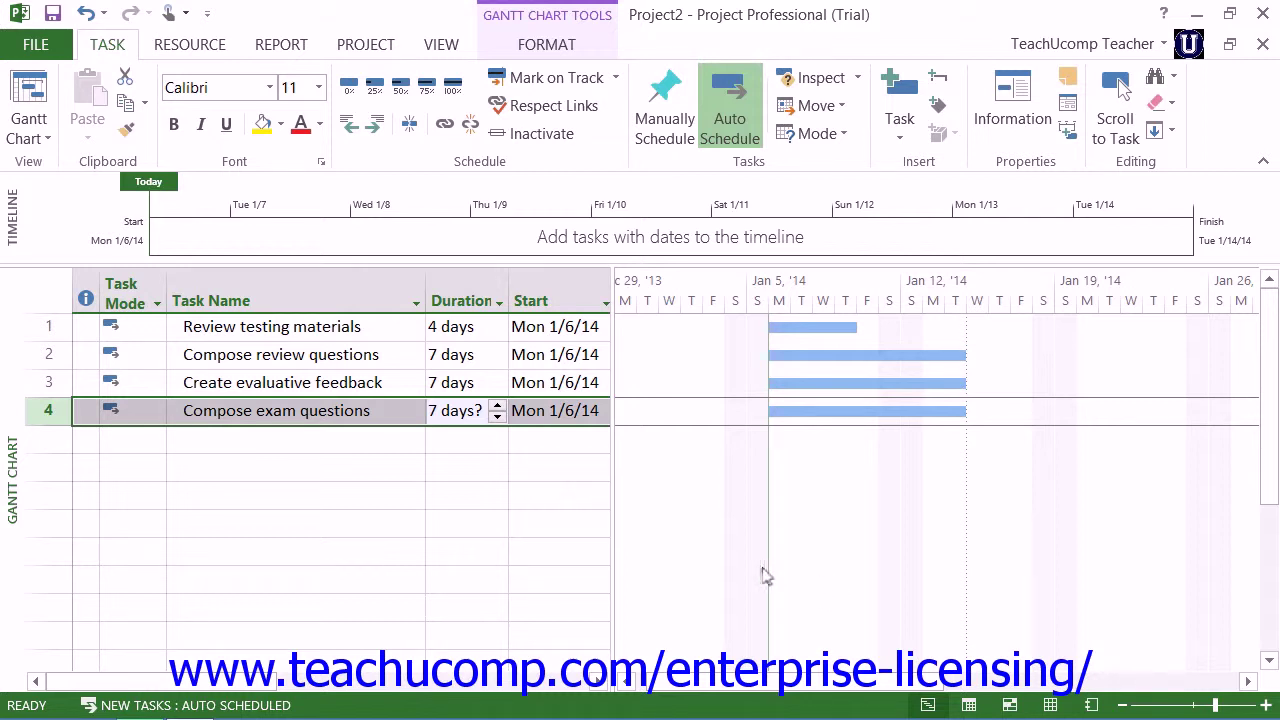
pyautogui.click(459, 412)
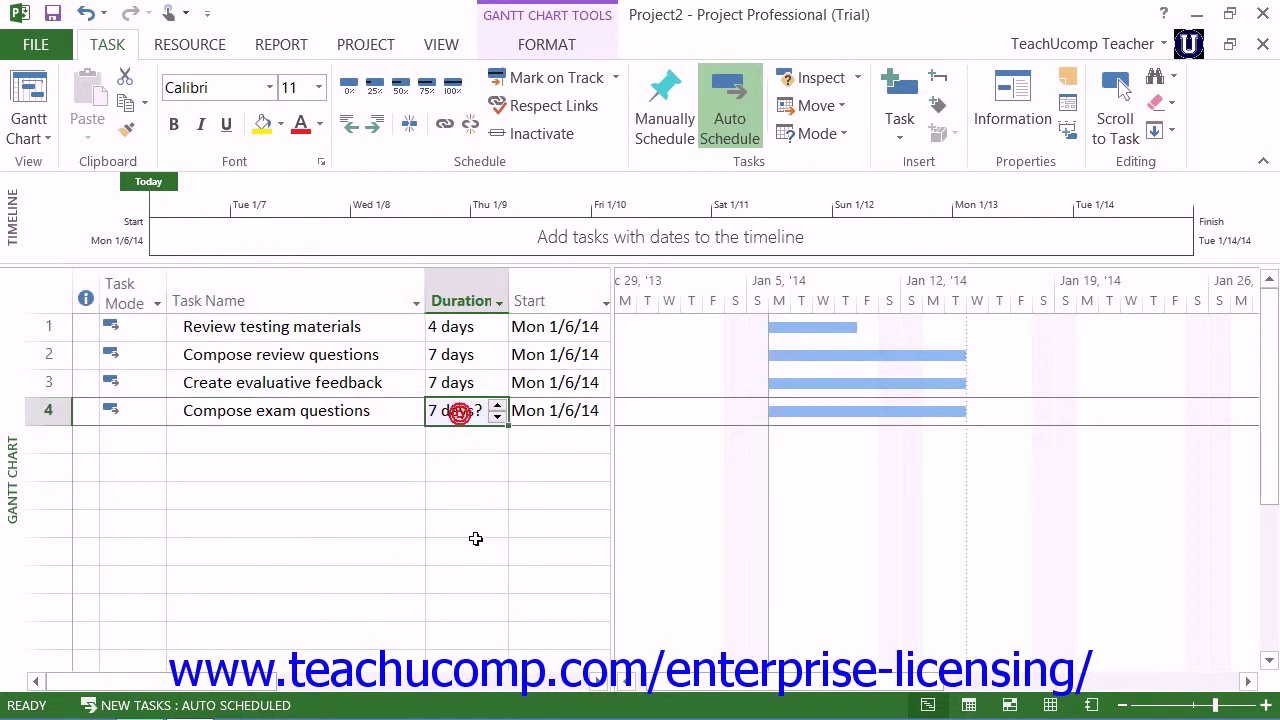